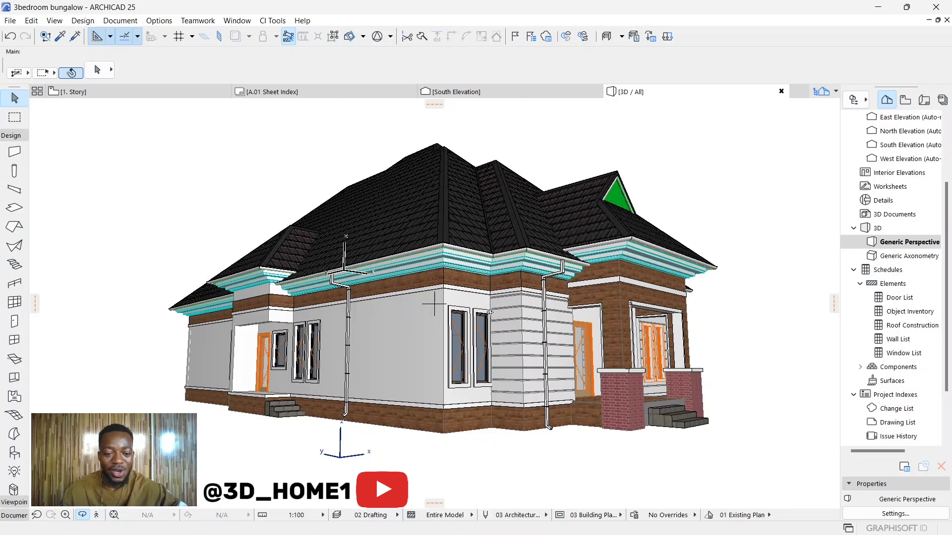
# - Orbit and zoom the 3D view to inspect the bungalow from another angle
pyautogui.moveTo(490, 325); pyautogui.dragTo(528, 314)
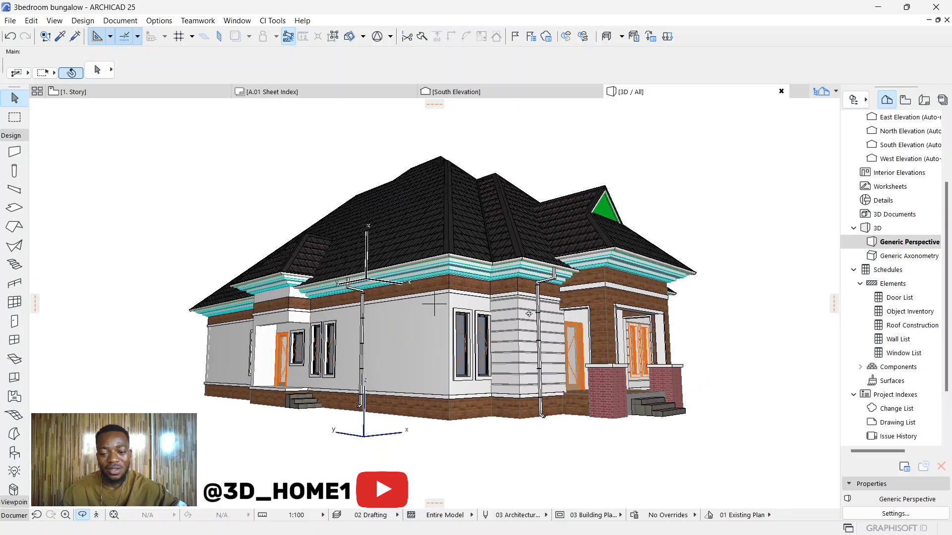
pyautogui.scroll(4, 529, 313)
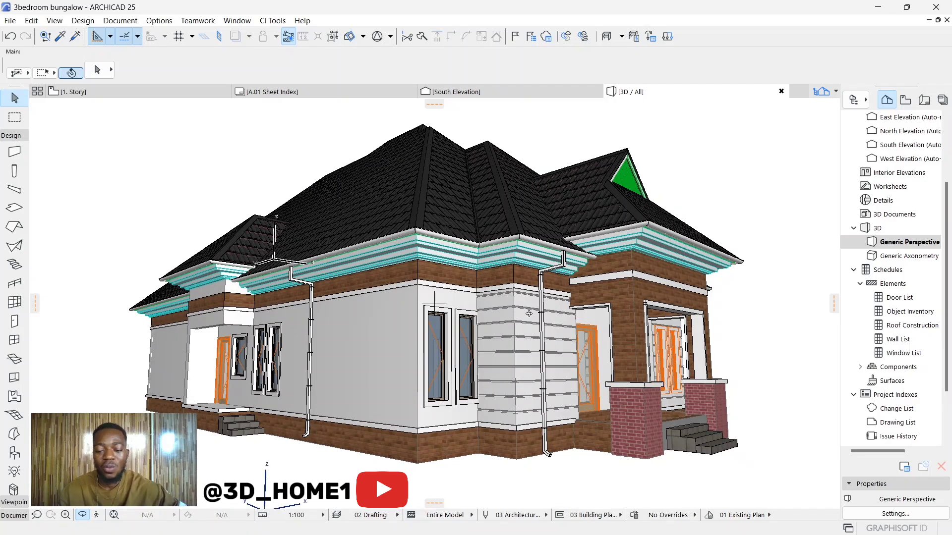
pyautogui.scroll(3, 519, 313)
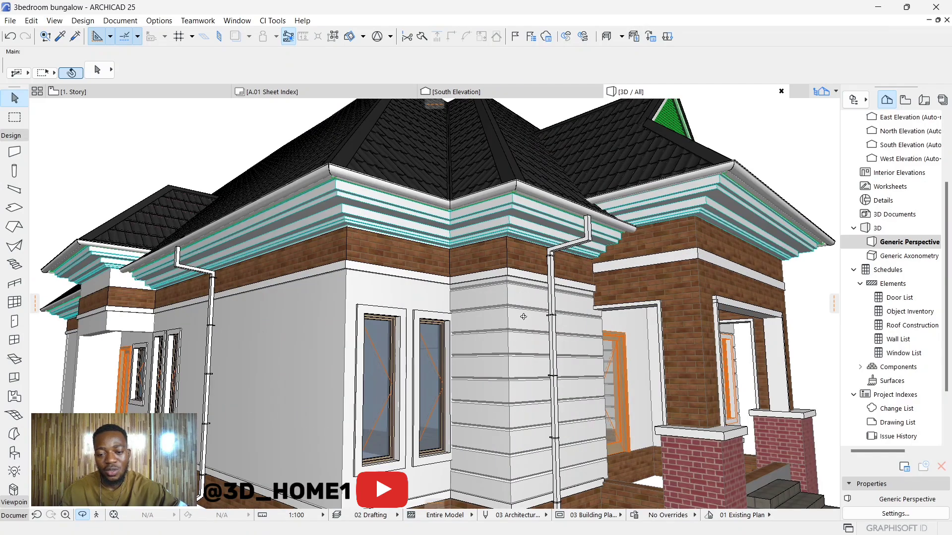
pyautogui.scroll(2, 518, 341)
pyautogui.moveTo(519, 341); pyautogui.dragTo(443, 320)
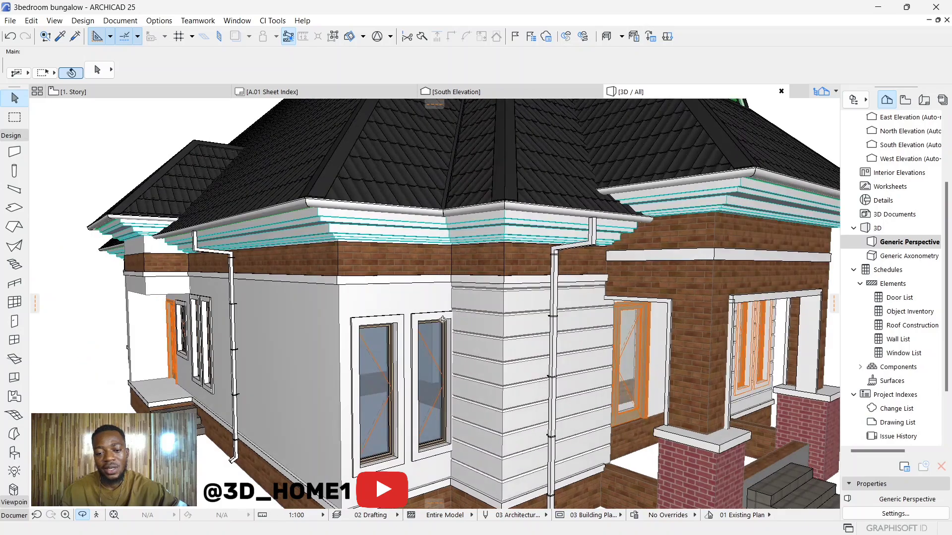
pyautogui.scroll(-2, 459, 321)
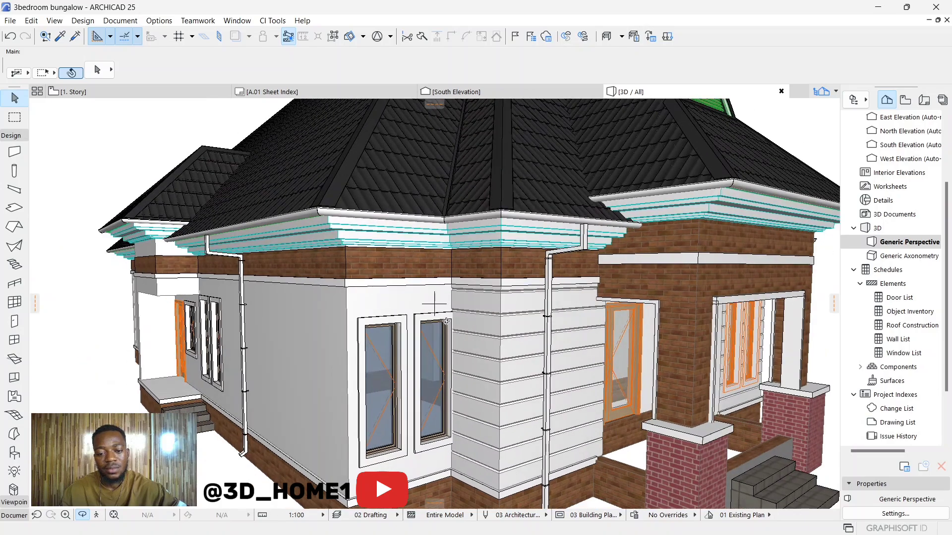
pyautogui.scroll(-2, 452, 322)
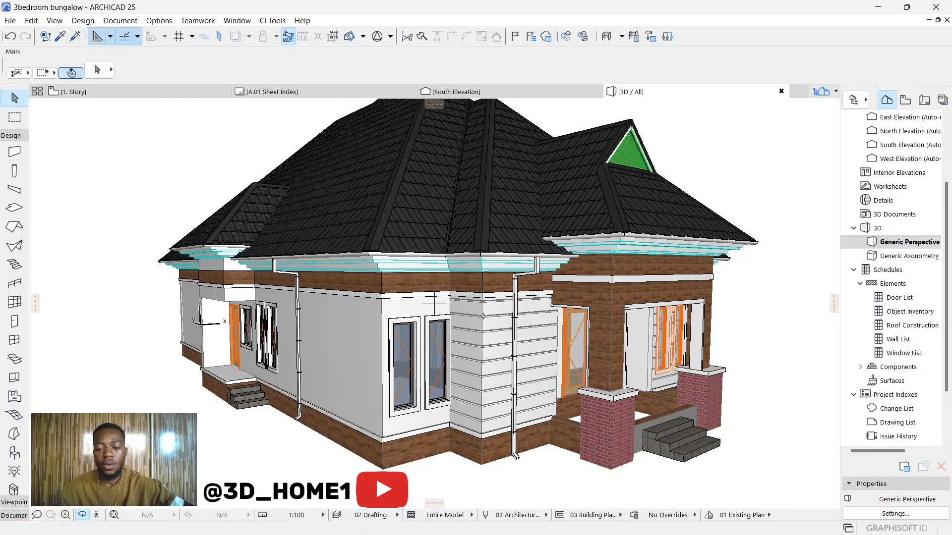
pyautogui.scroll(-2, 483, 317)
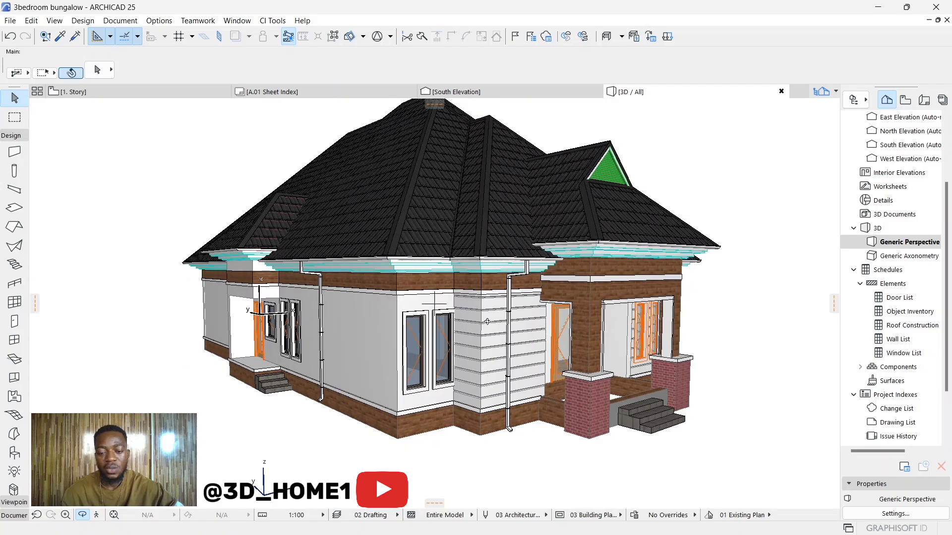
pyautogui.scroll(2, 487, 322)
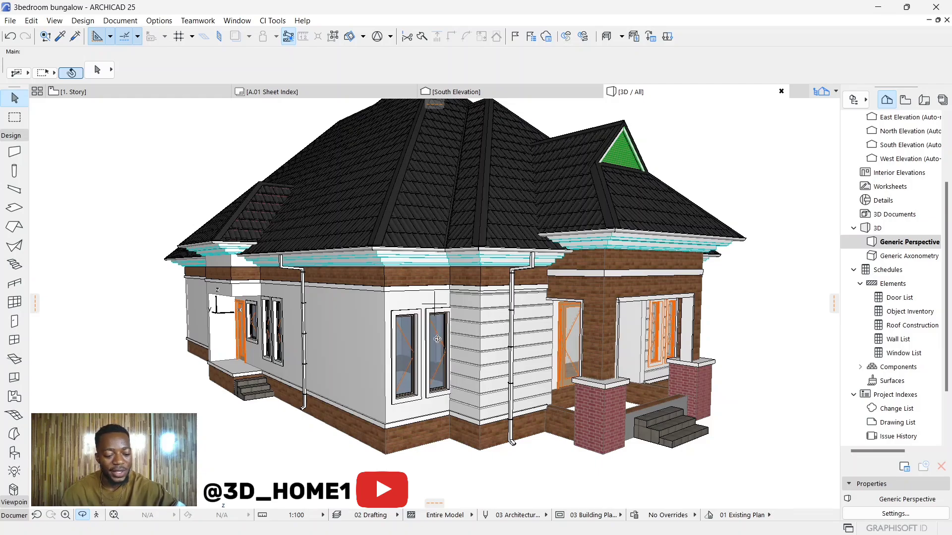
# - Select the left white wall and open its Wall Selection Settings
pyautogui.press('o')
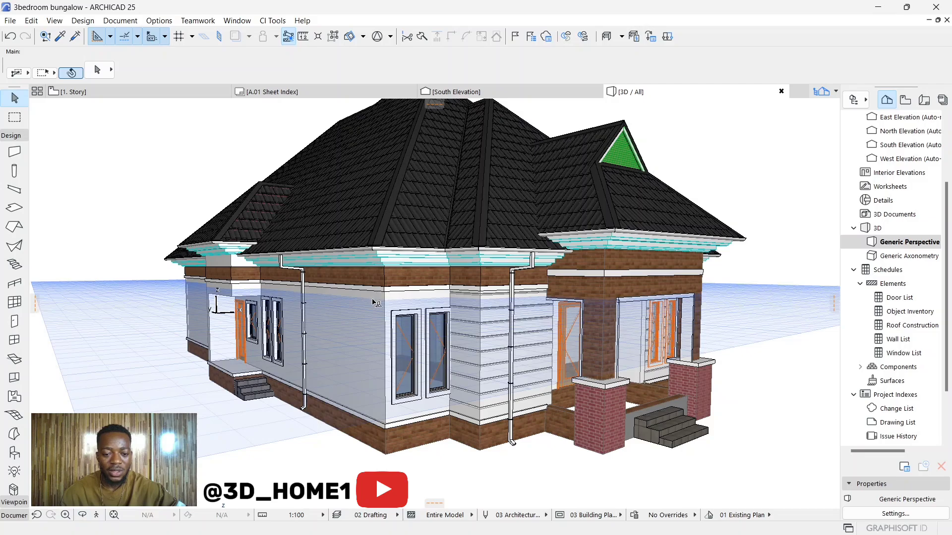
pyautogui.click(376, 305)
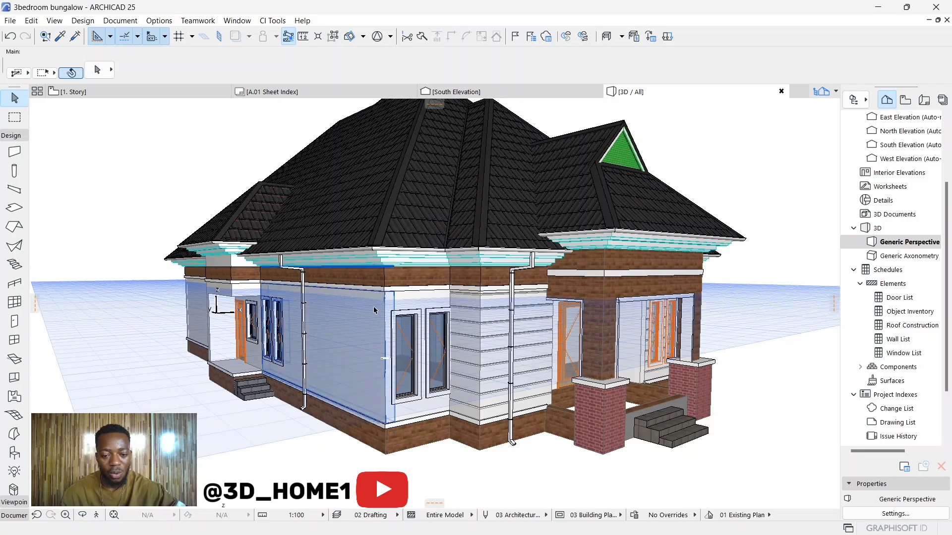
pyautogui.click(332, 457)
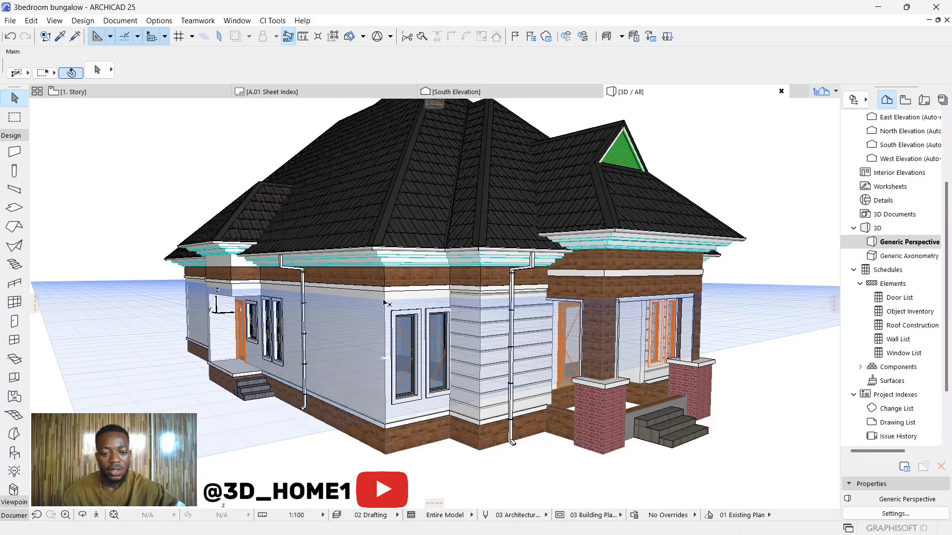
pyautogui.click(386, 304)
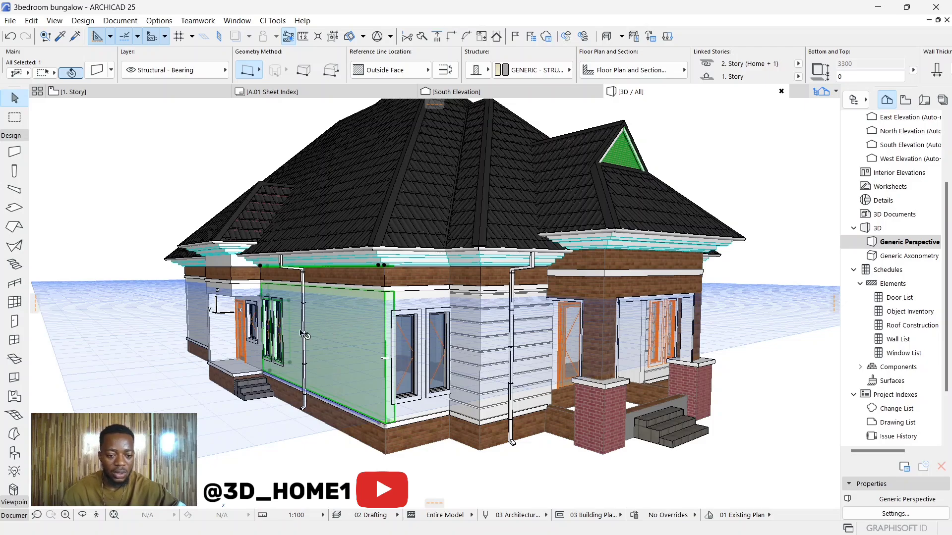
pyautogui.scroll(10, 304, 335)
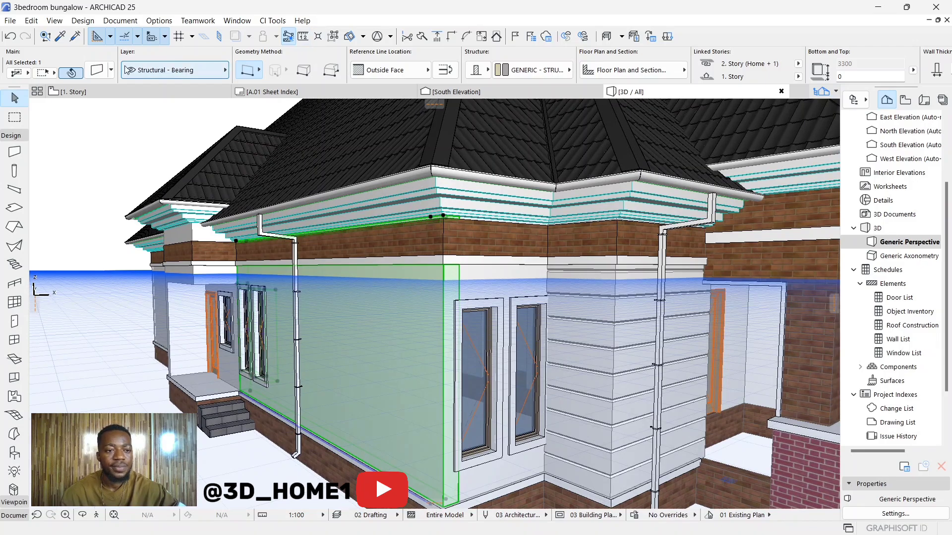
pyautogui.click(97, 70)
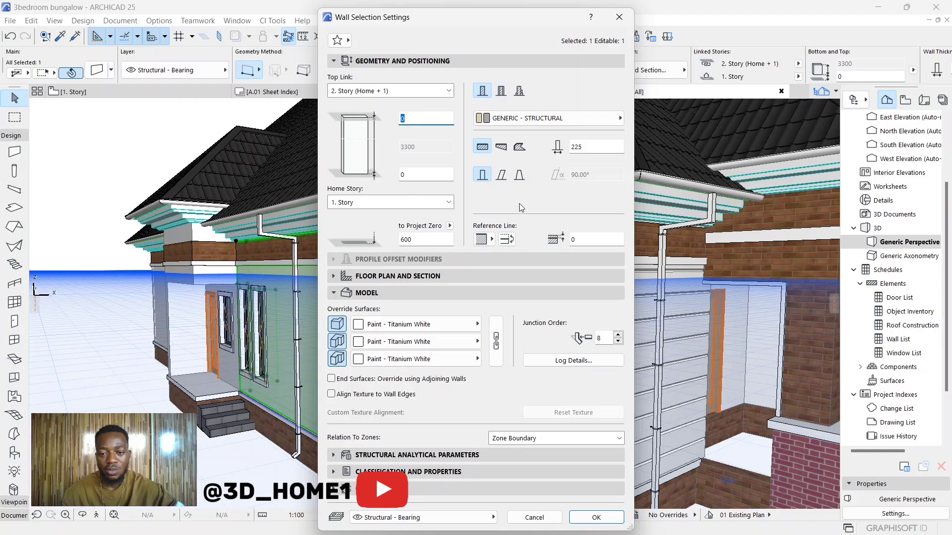
# - Enable Use Log Wall in Log Details with a 200 log width and confirm
pyautogui.click(579, 361)
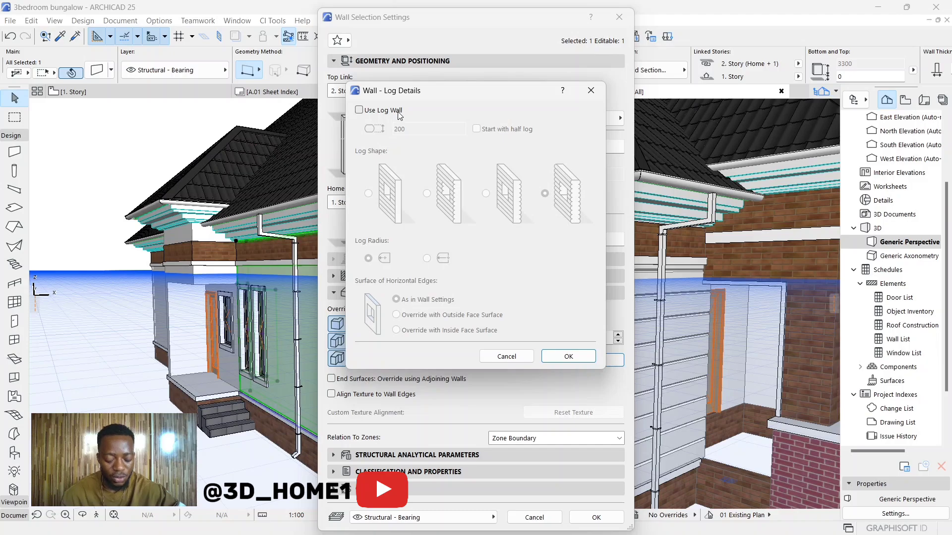
pyautogui.click(359, 110)
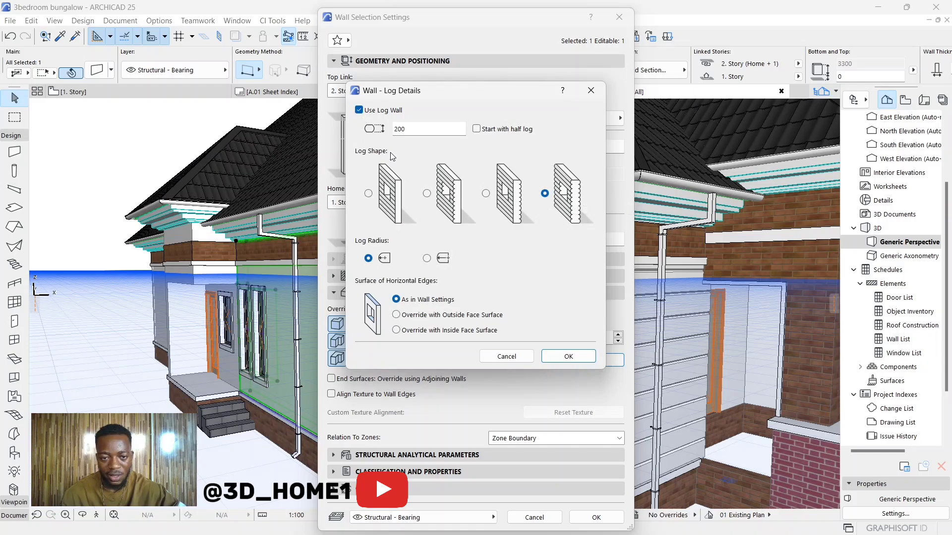
pyautogui.click(360, 110)
pyautogui.click(360, 110)
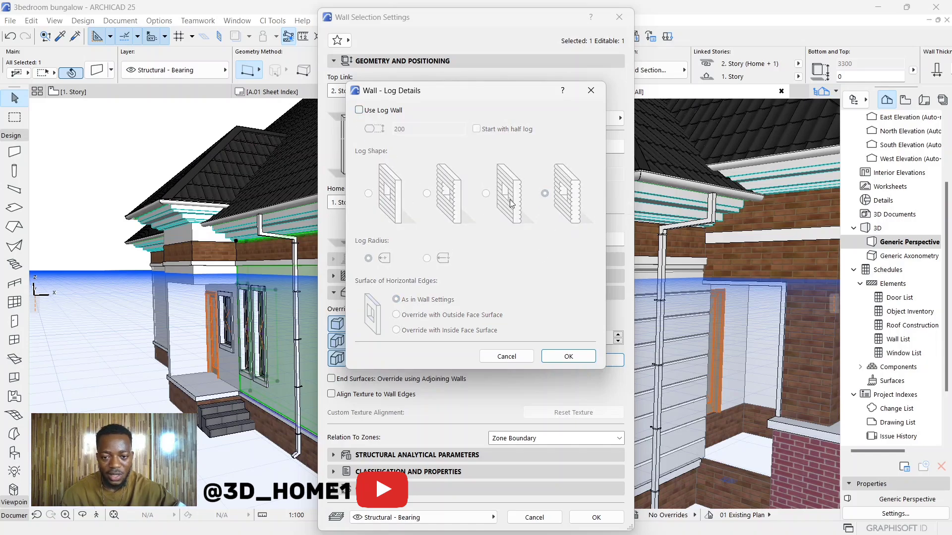
pyautogui.click(359, 111)
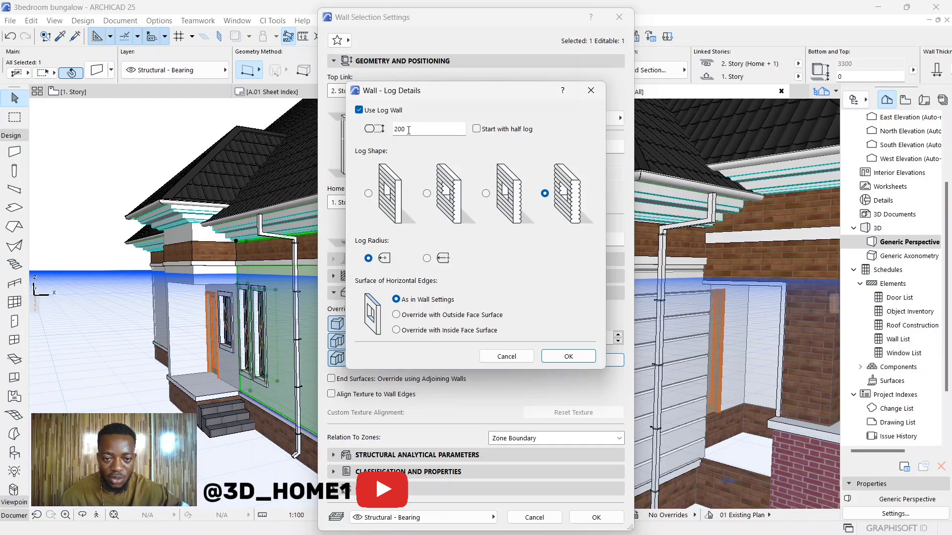
pyautogui.click(569, 357)
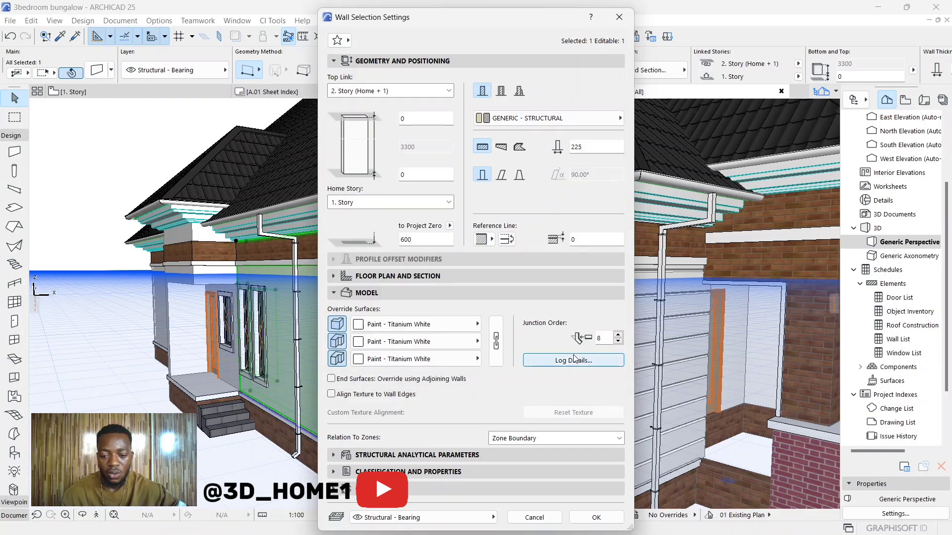
# - Apply the settings, undo the rounded-log conversion, and reopen the wall's settings
pyautogui.click(594, 519)
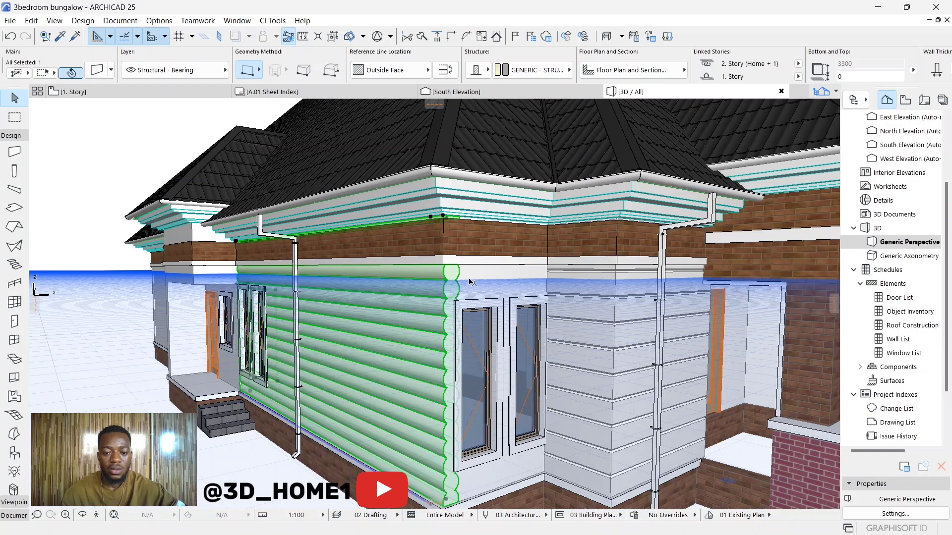
pyautogui.keyDown('shift'); pyautogui.moveTo(507, 260); pyautogui.dragTo(430, 354, button='middle'); pyautogui.keyUp('shift')
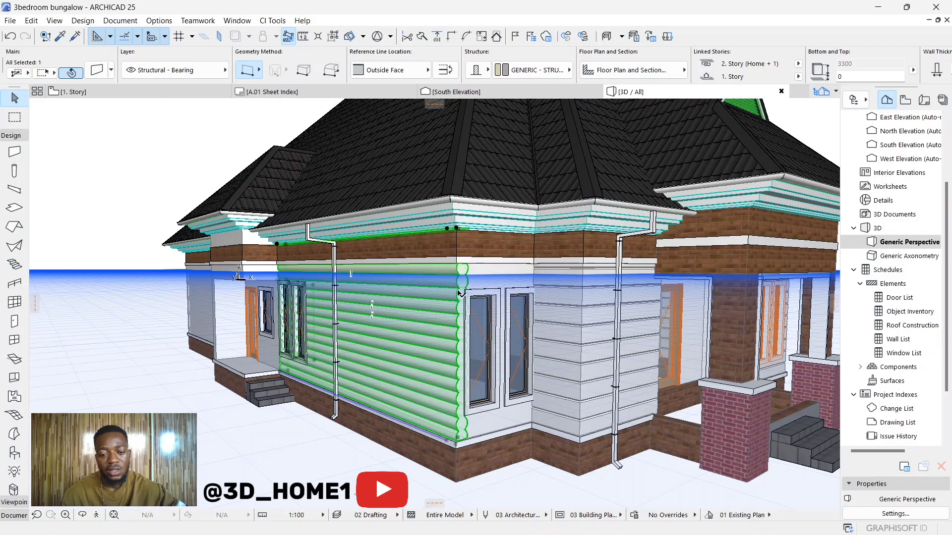
pyautogui.moveTo(444, 307)
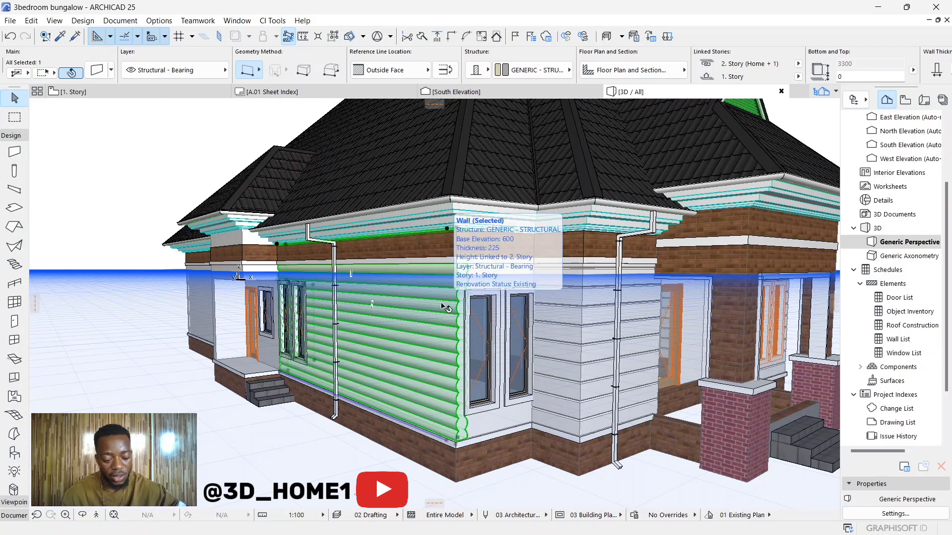
pyautogui.hotkey('ctrl', 'z')
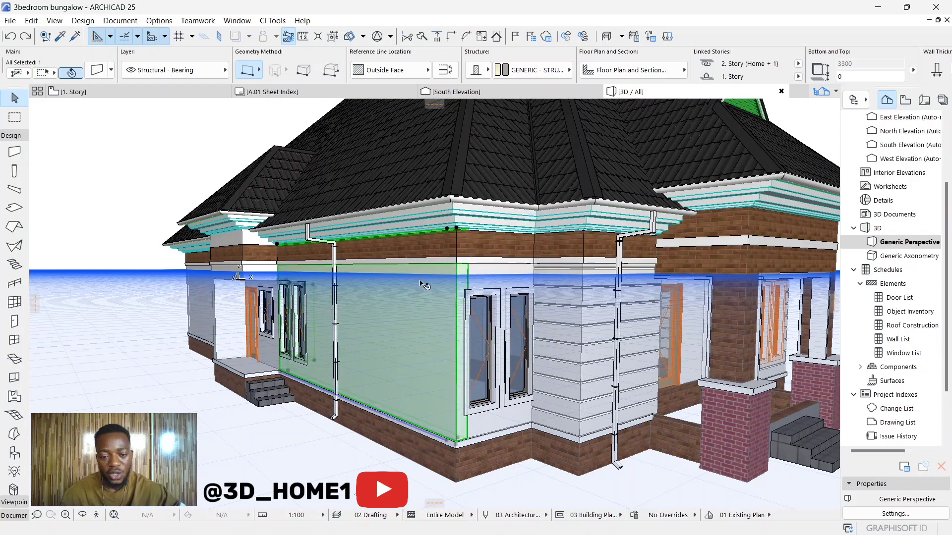
pyautogui.click(95, 72)
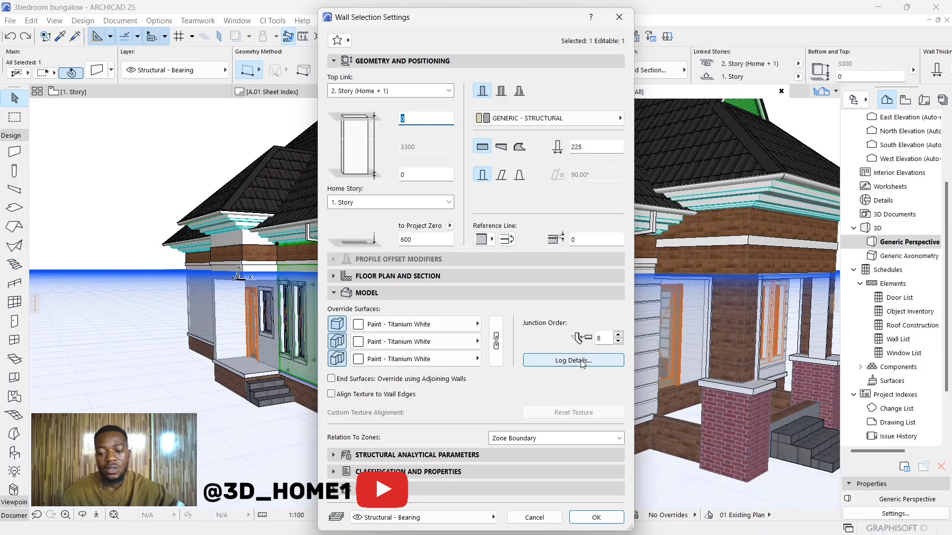
# - Turn on Use Log Wall with the Square Logs shape and apply it to the wall
pyautogui.click(575, 362)
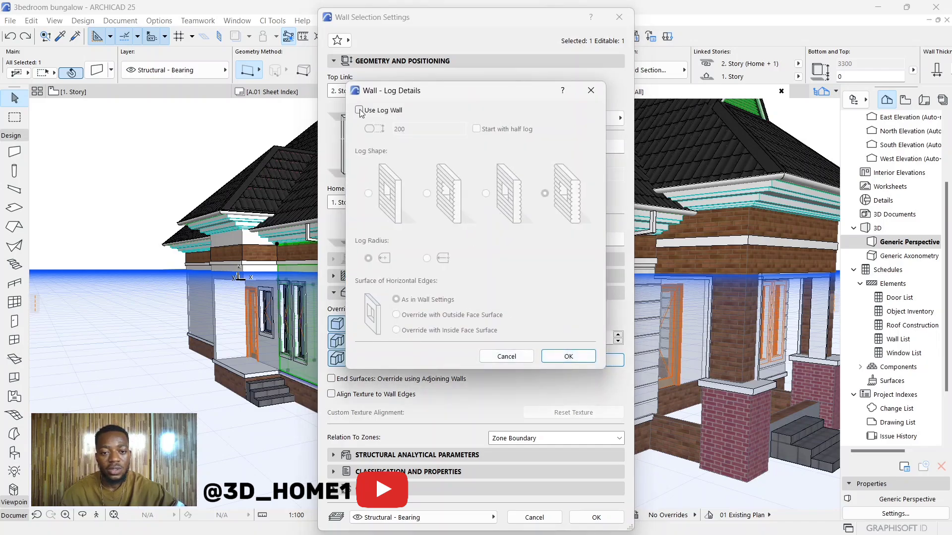
pyautogui.click(359, 110)
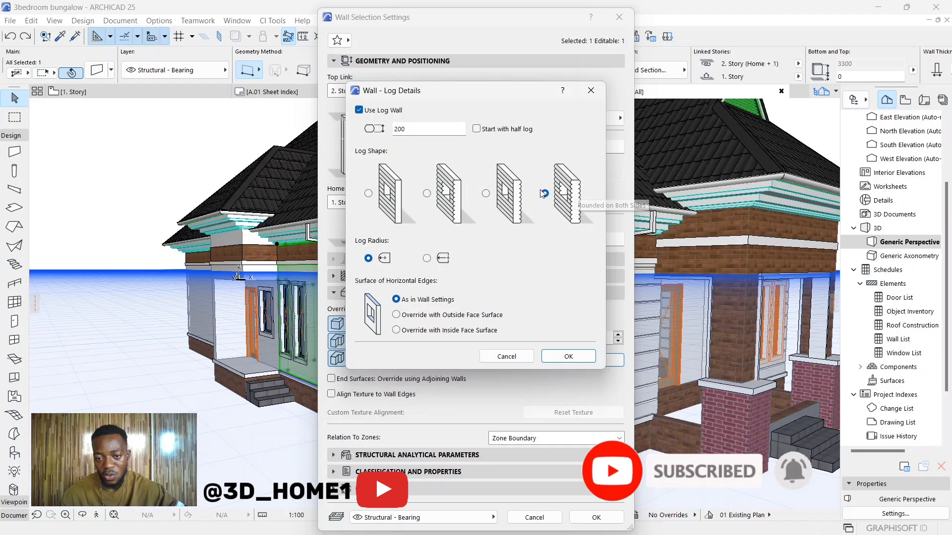
pyautogui.click(369, 194)
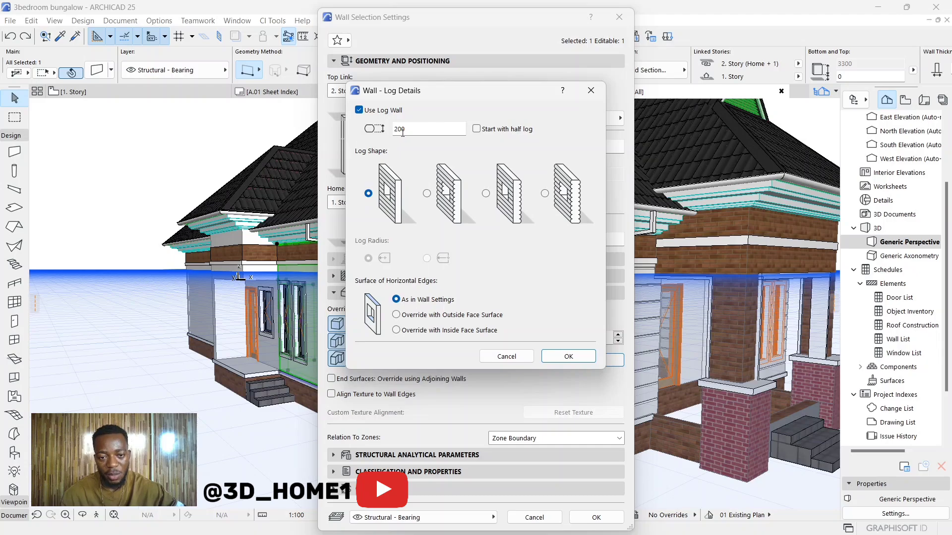
pyautogui.click(595, 517)
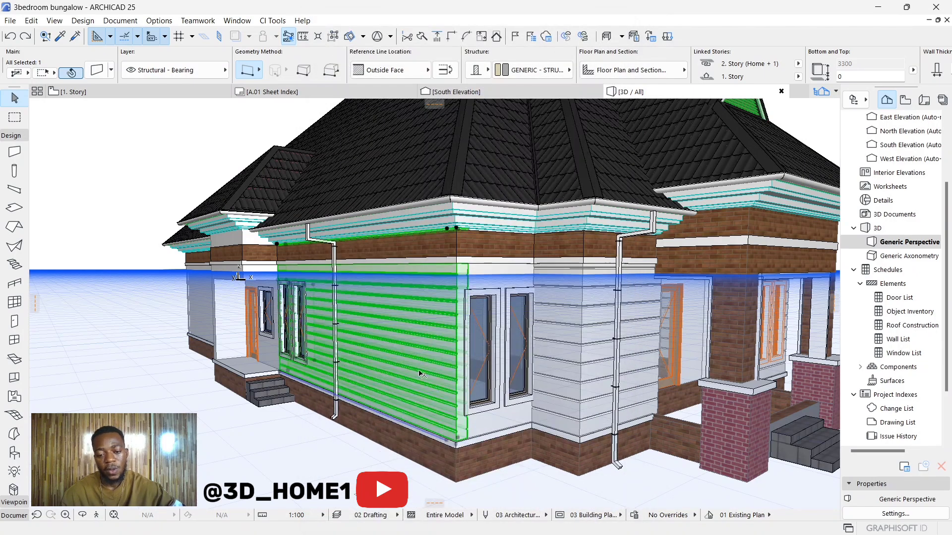
# - Deselect, then select the long side wall plus the wall around the tall windows
pyautogui.click(323, 475)
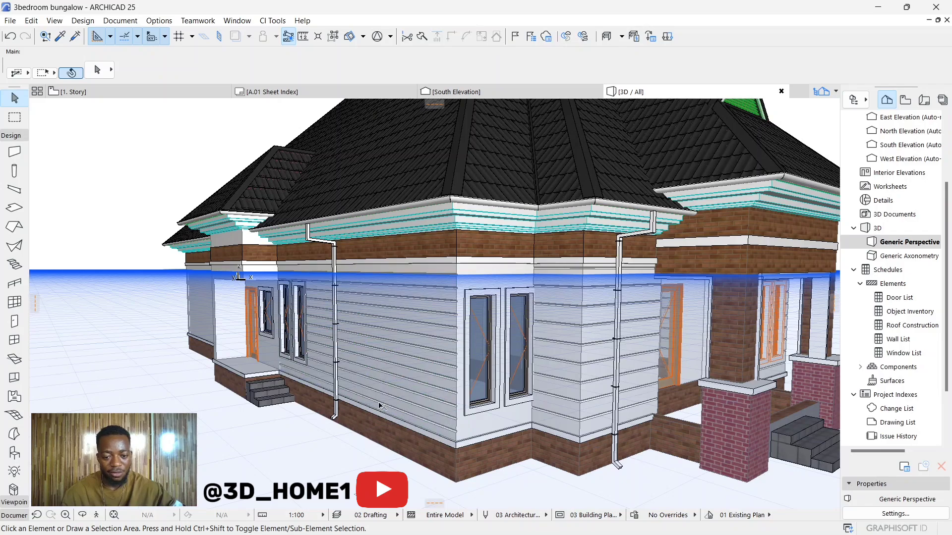
pyautogui.scroll(3, 453, 302)
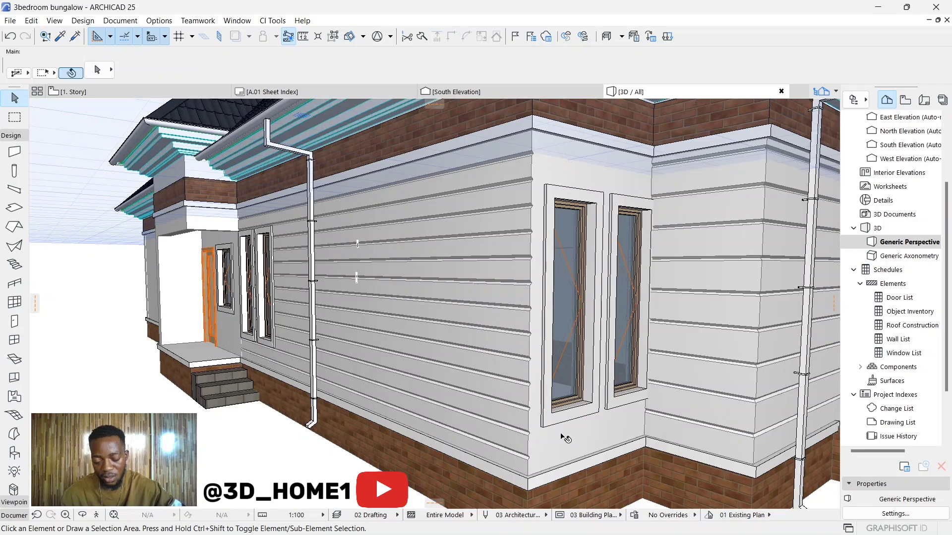
pyautogui.click(514, 429)
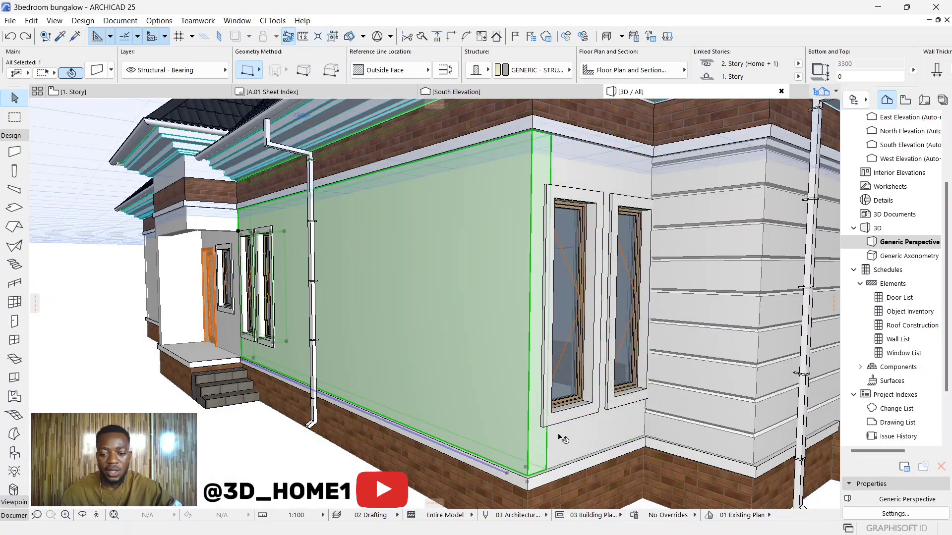
pyautogui.keyDown('shift'); pyautogui.click(583, 444); pyautogui.keyUp('shift')
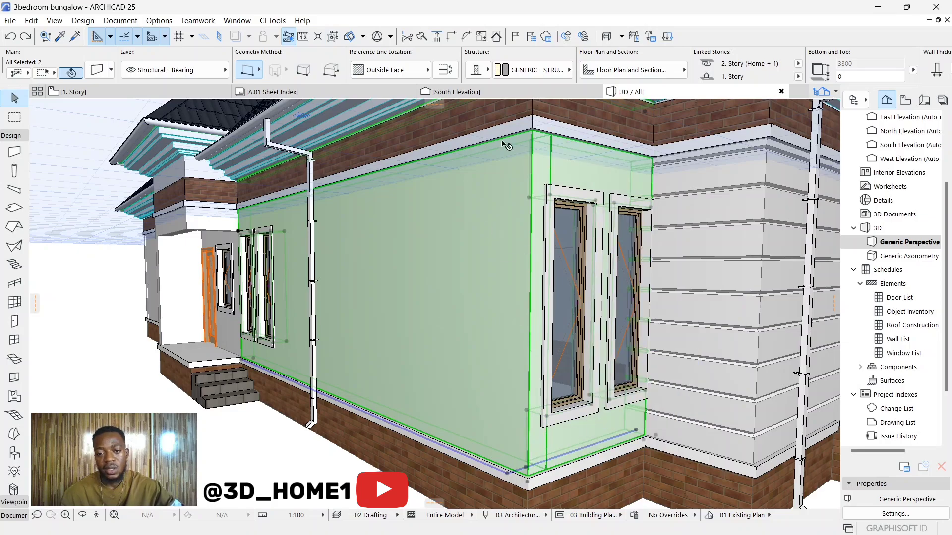
# - Give both selected walls Use Log Wall with Square Logs, apply, and deselect
pyautogui.click(97, 72)
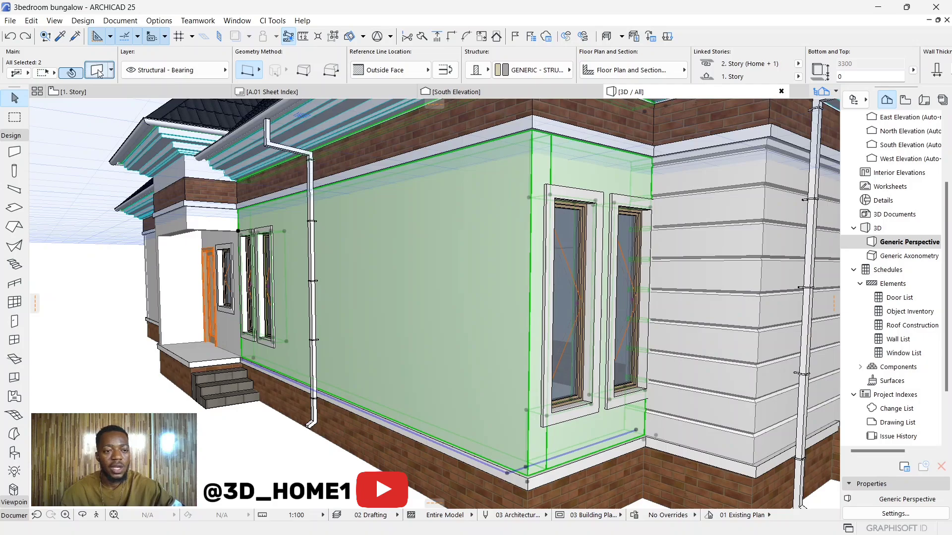
pyautogui.click(583, 365)
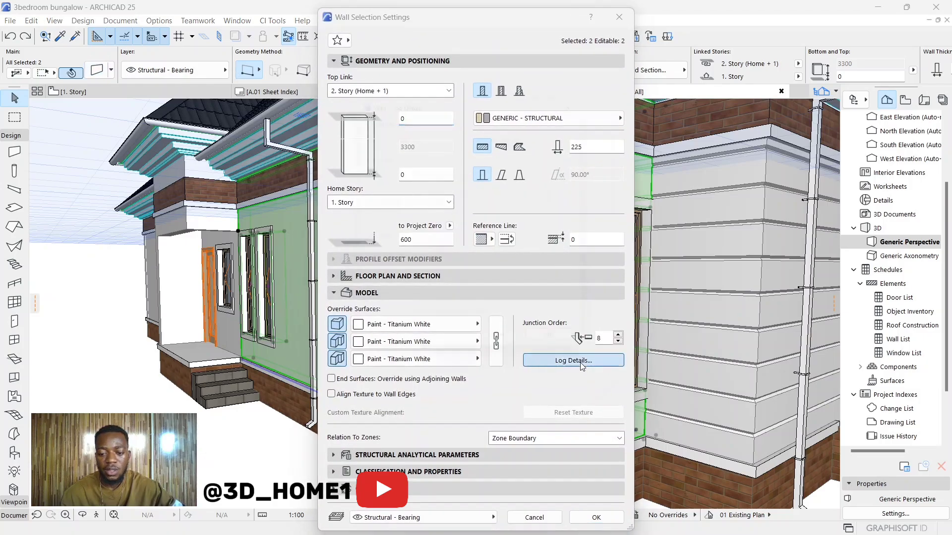
pyautogui.click(365, 112)
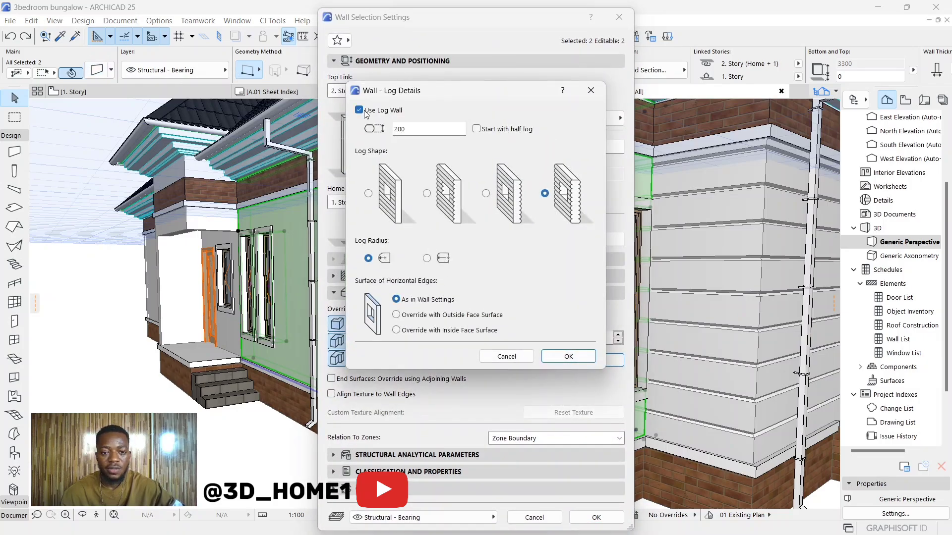
pyautogui.click(367, 193)
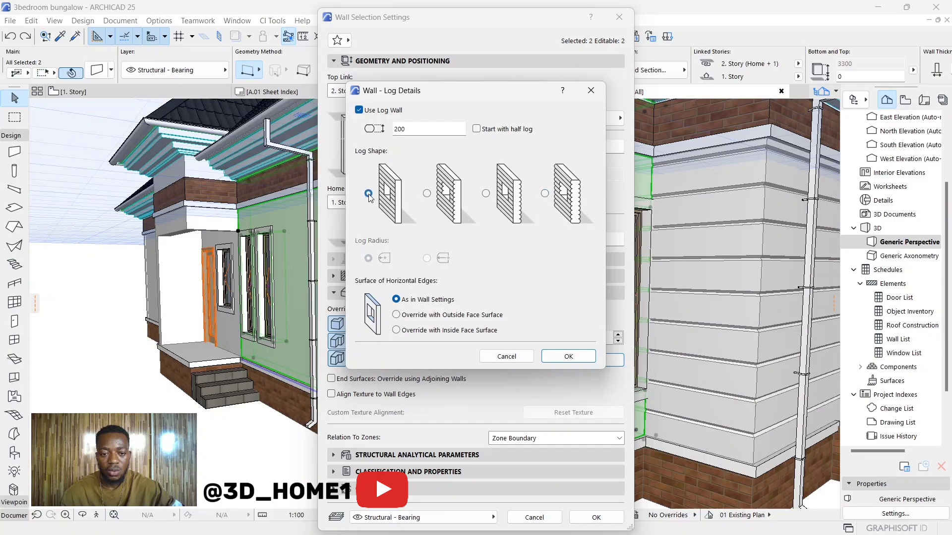
pyautogui.click(567, 357)
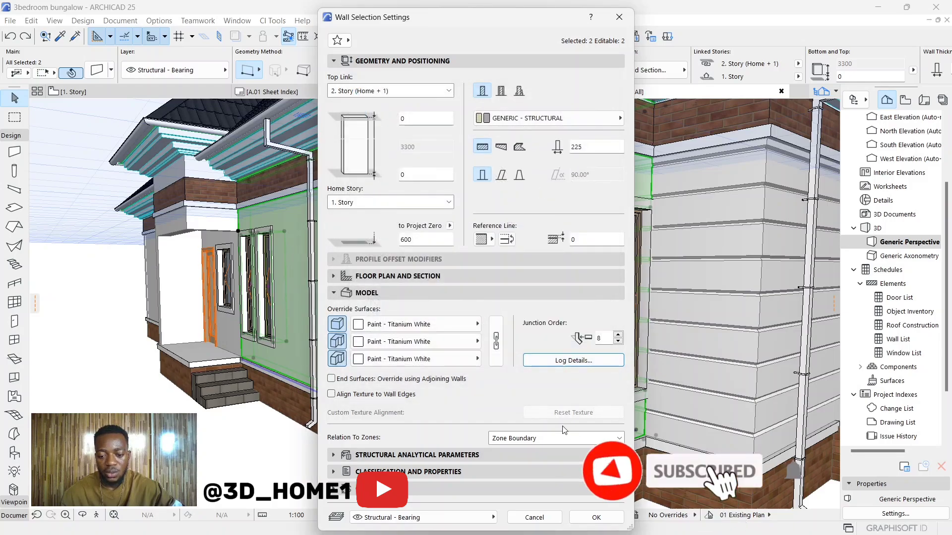
pyautogui.click(597, 517)
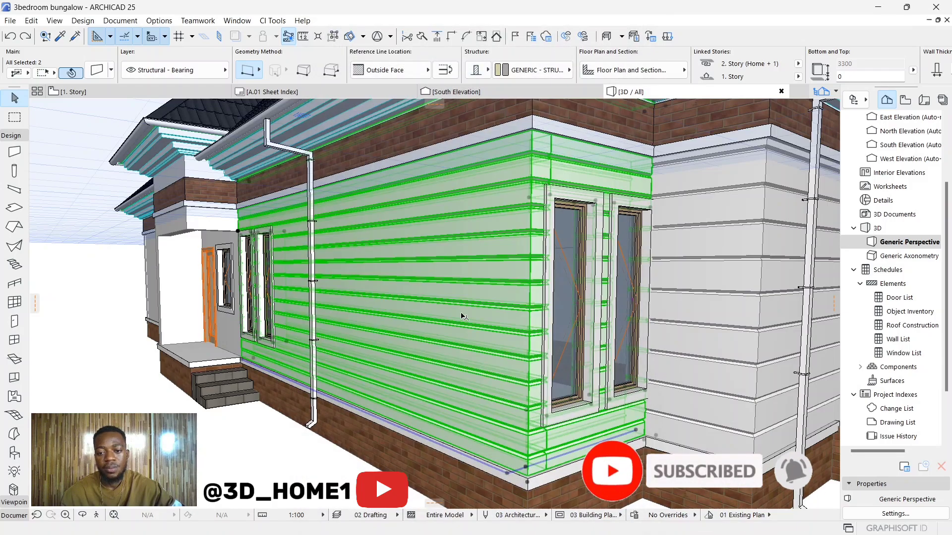
pyautogui.press('Escape')
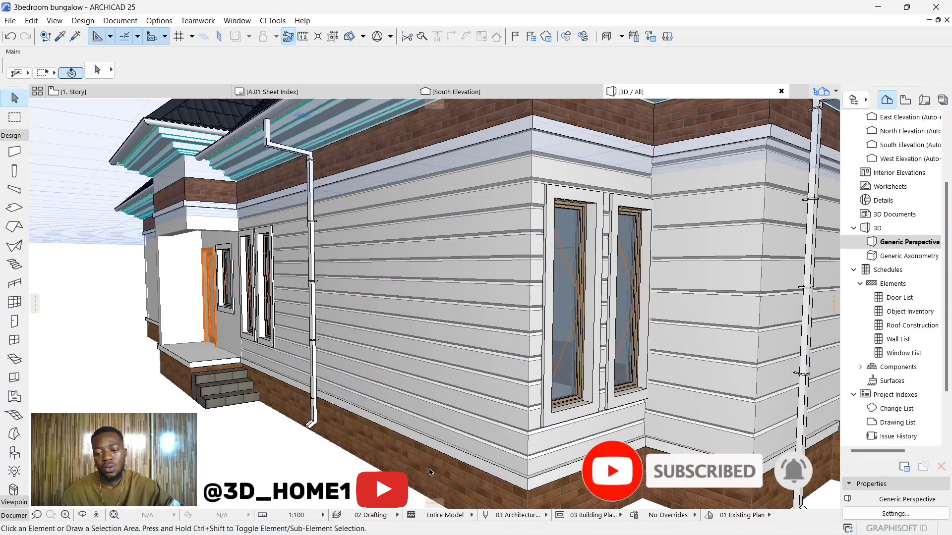